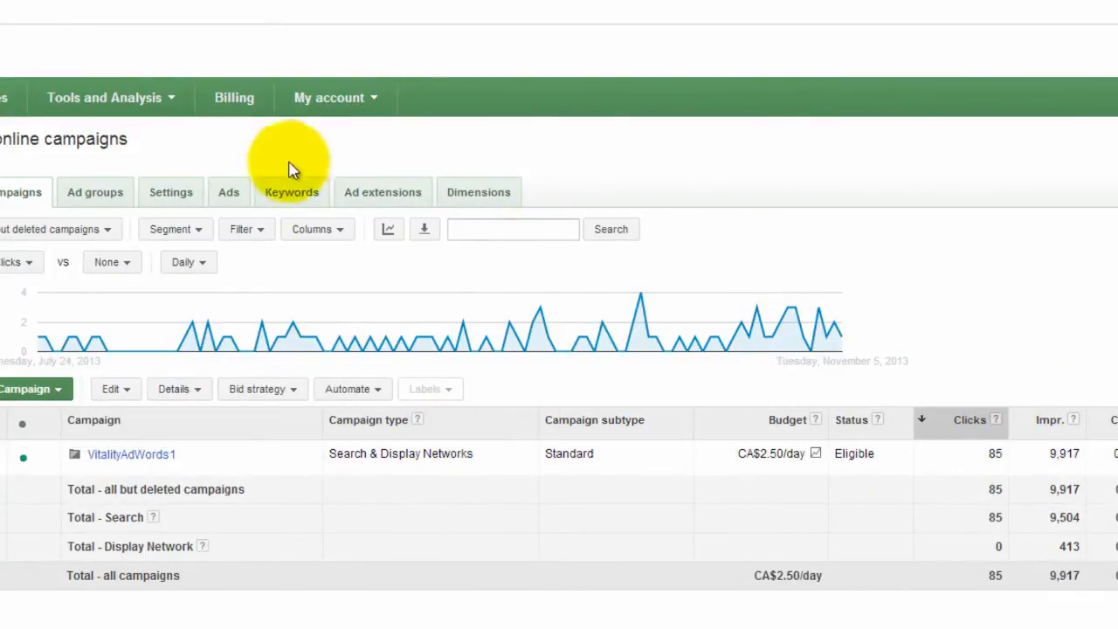
Enable Destination URL Auto-tagging under My account > Preferences and save the change.
click(329, 98)
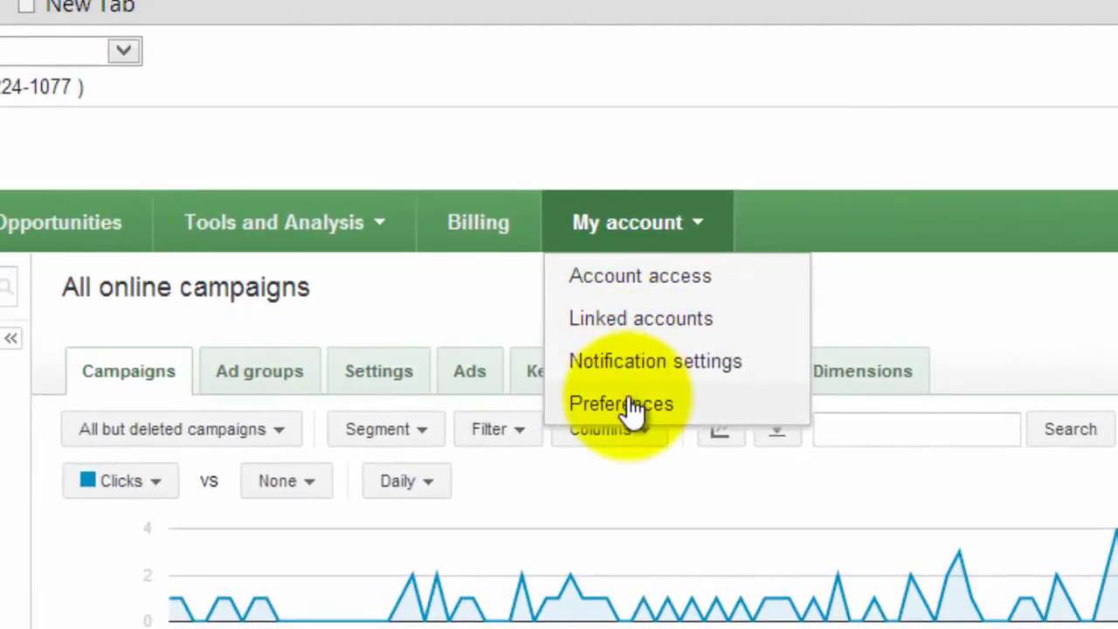
click(622, 403)
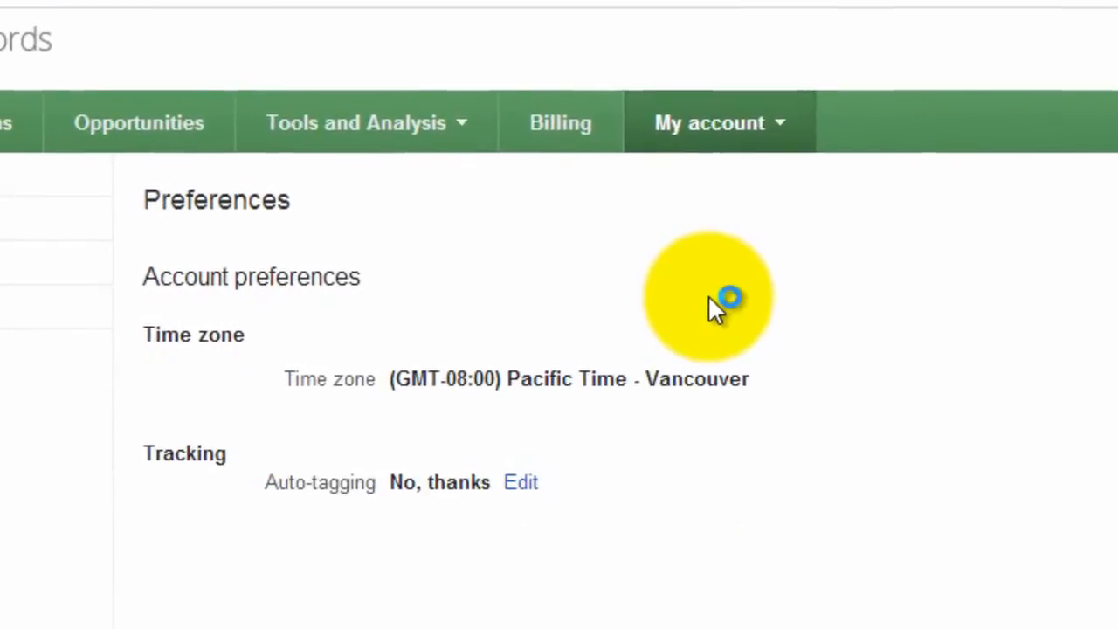
click(521, 481)
click(405, 487)
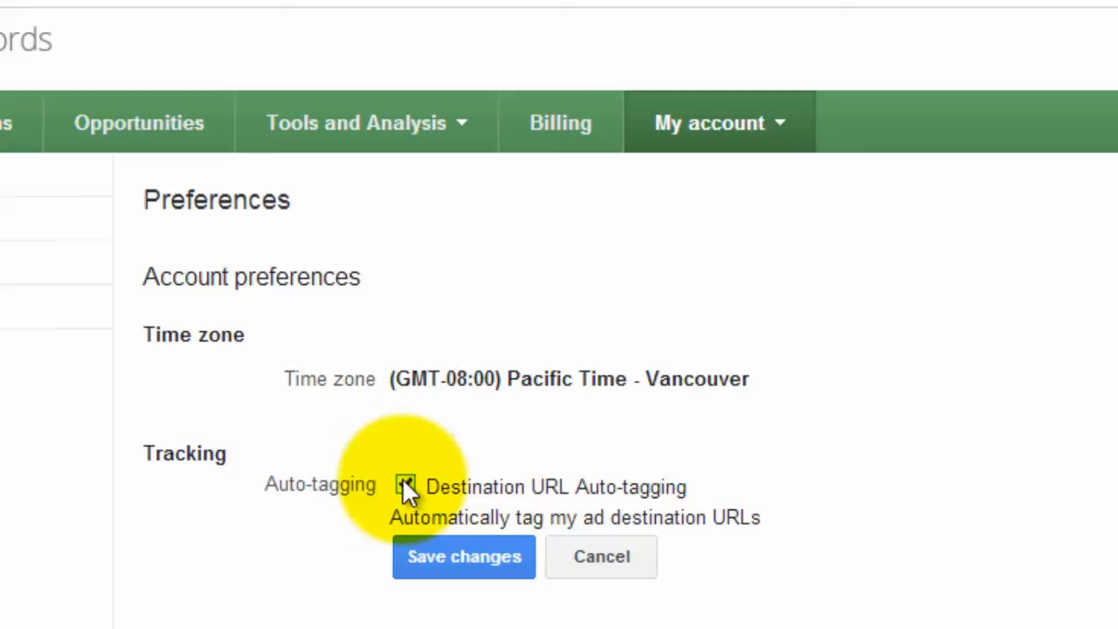
click(432, 550)
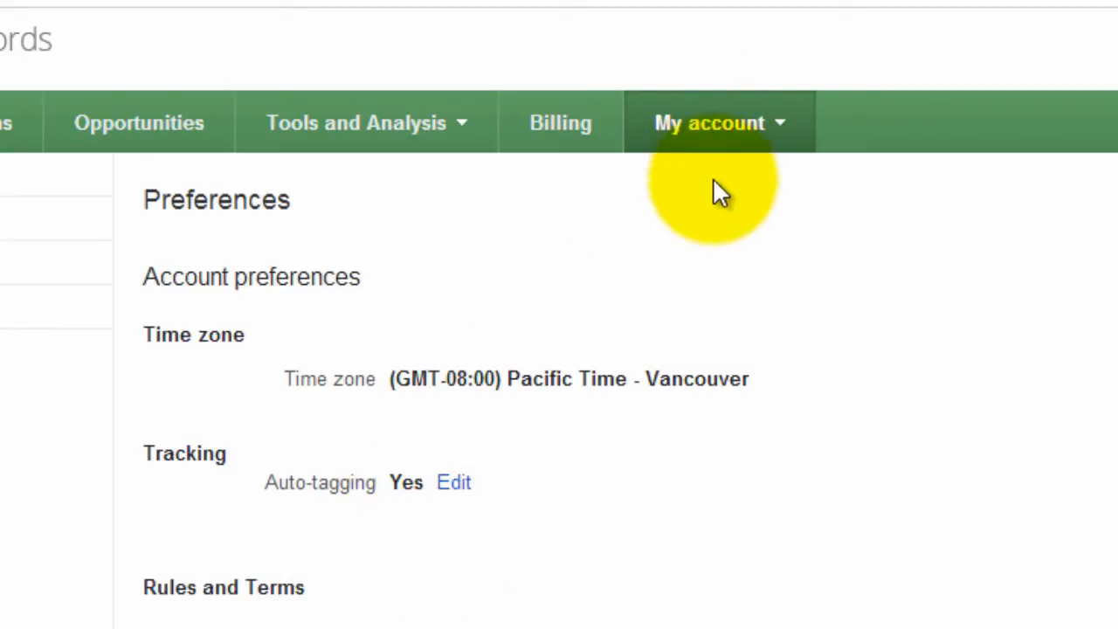
From Linked accounts, view the Google Analytics linking details.
click(730, 144)
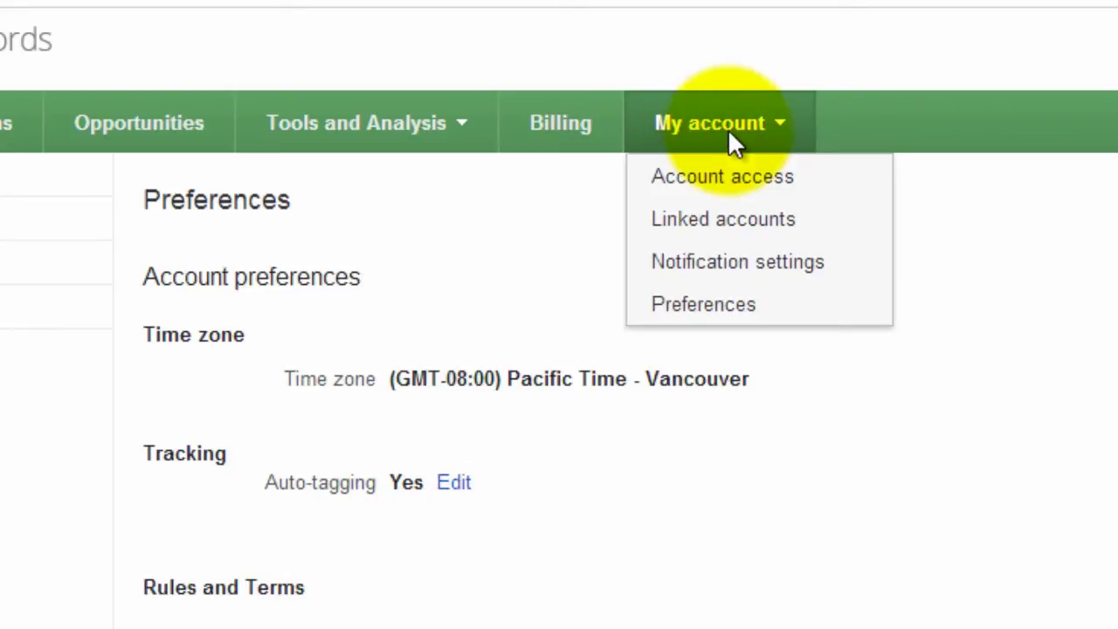
click(734, 220)
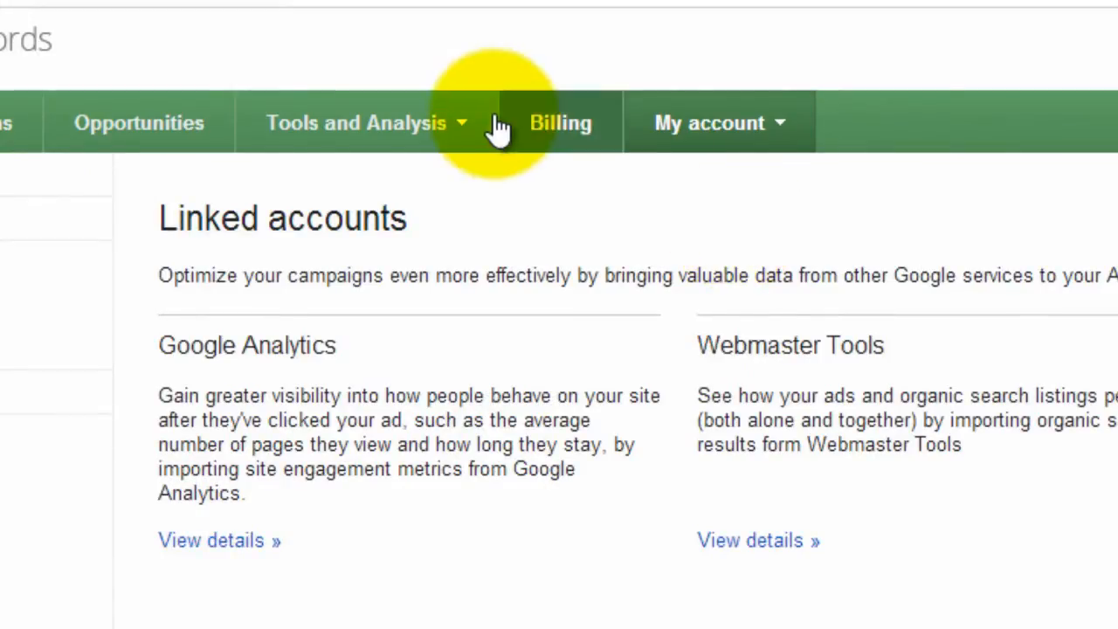
click(227, 541)
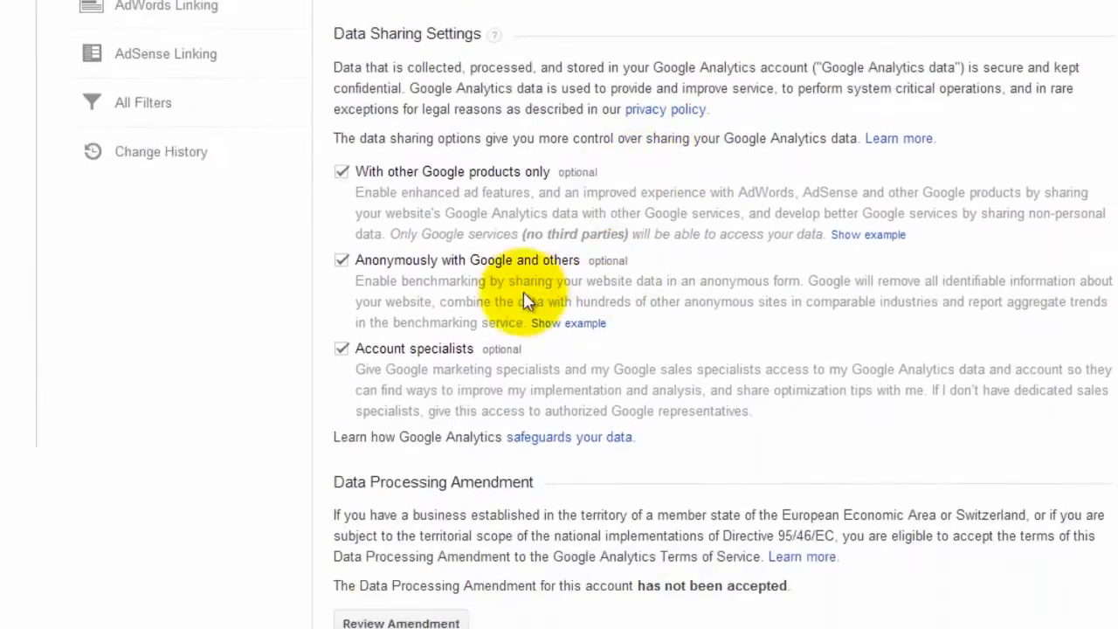
scroll(458, 308, down, 3)
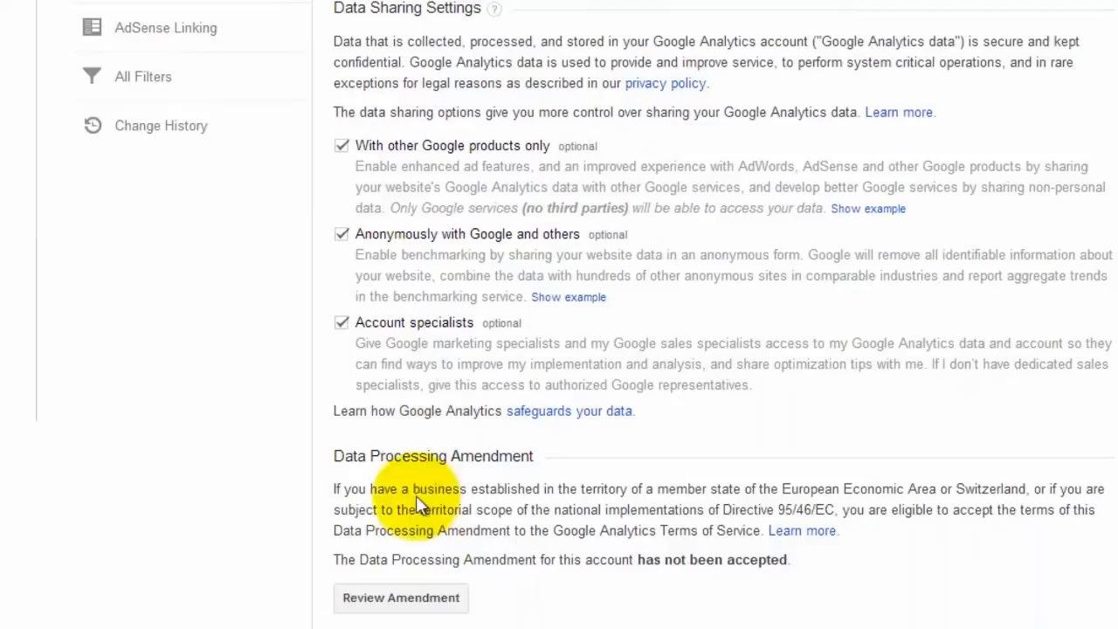
scroll(428, 489, up, 5)
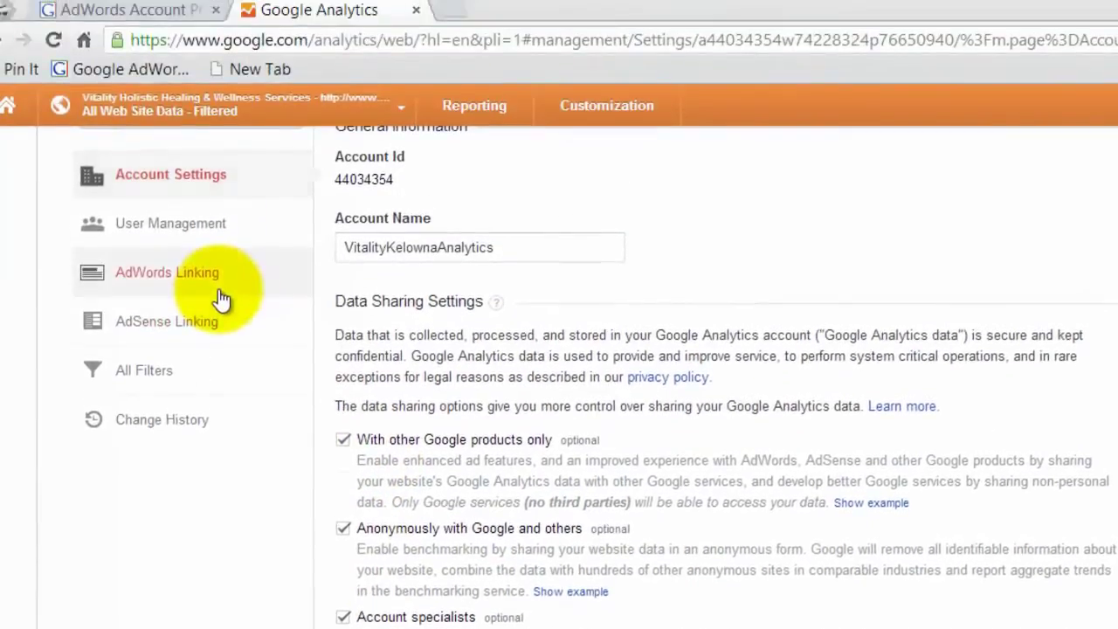
Go to AdWords Linking in the VitalityKelownaAnalytics admin settings.
click(166, 272)
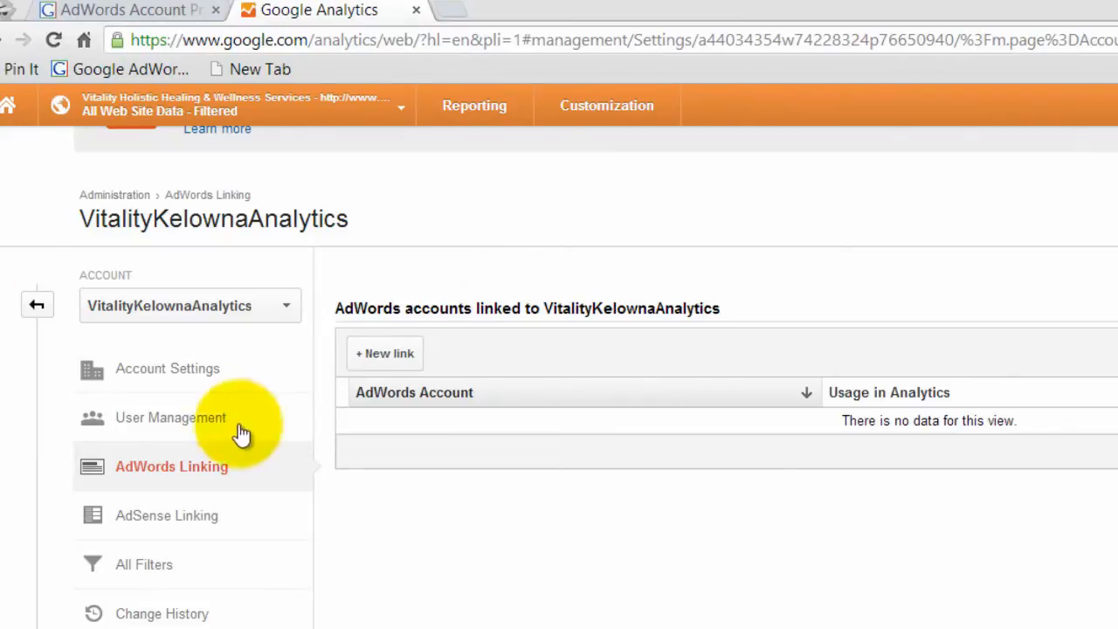
click(385, 353)
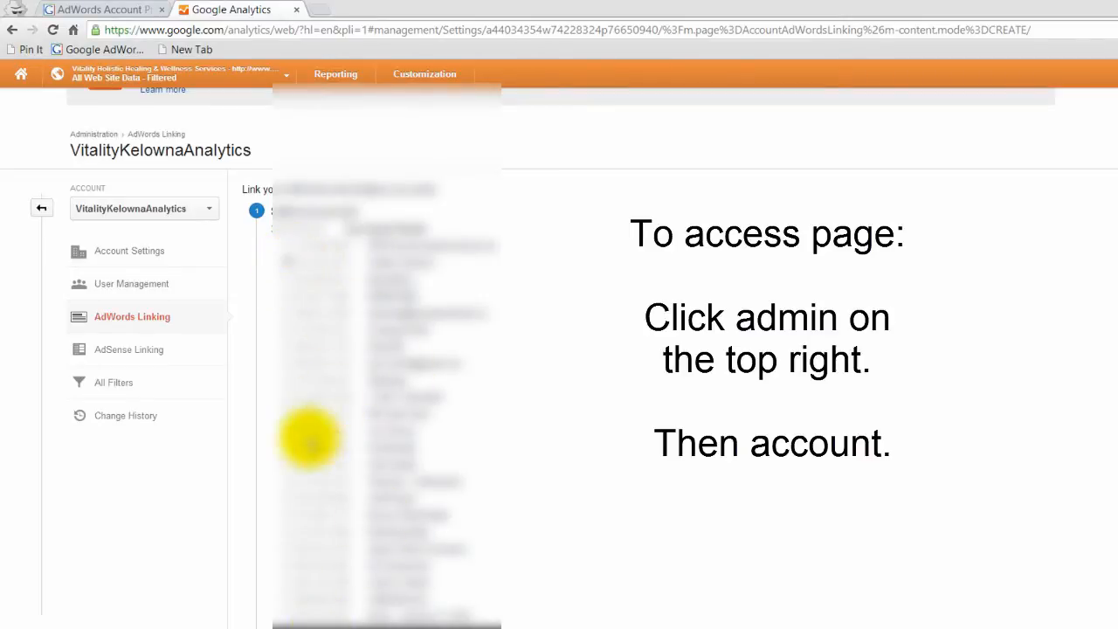
scroll(310, 454, down, 1)
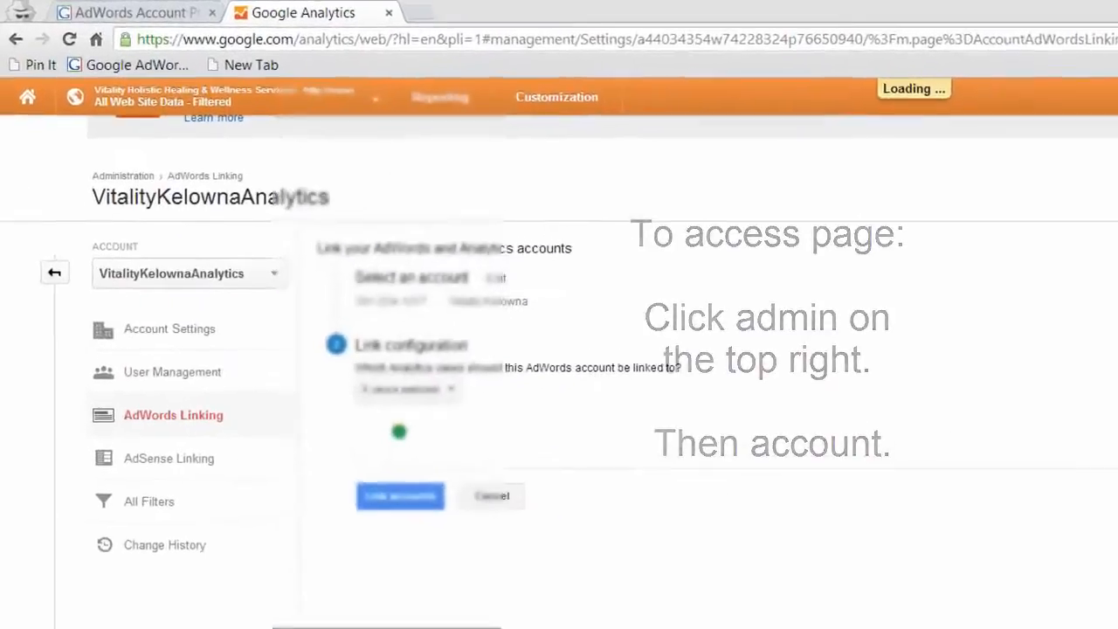
Select only the All Web Site Data - Filtered view and link the accounts.
click(506, 454)
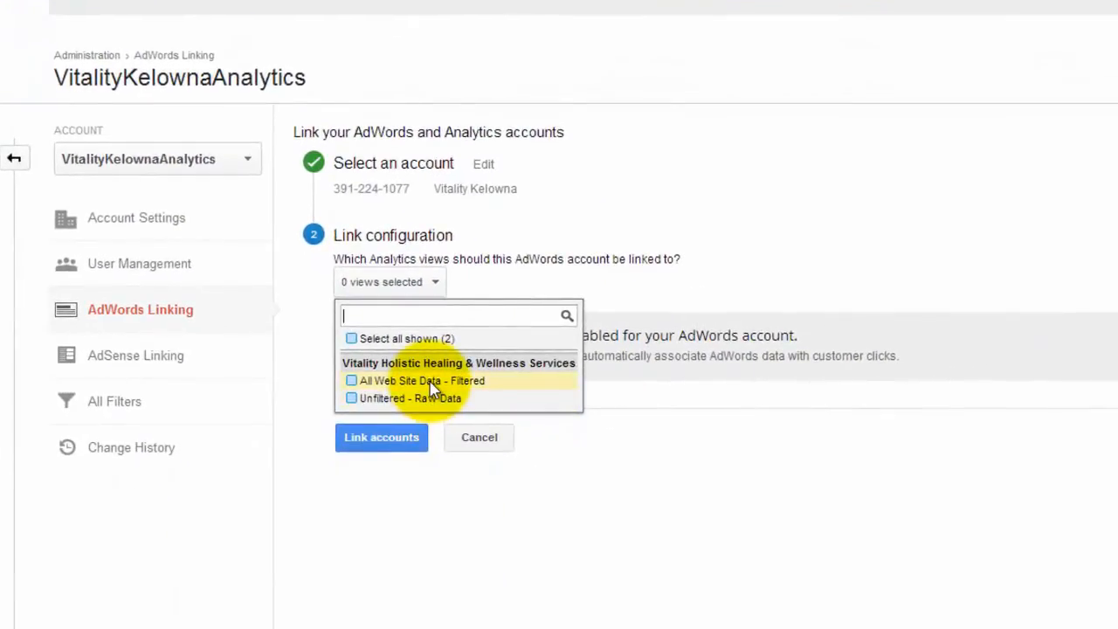
click(434, 384)
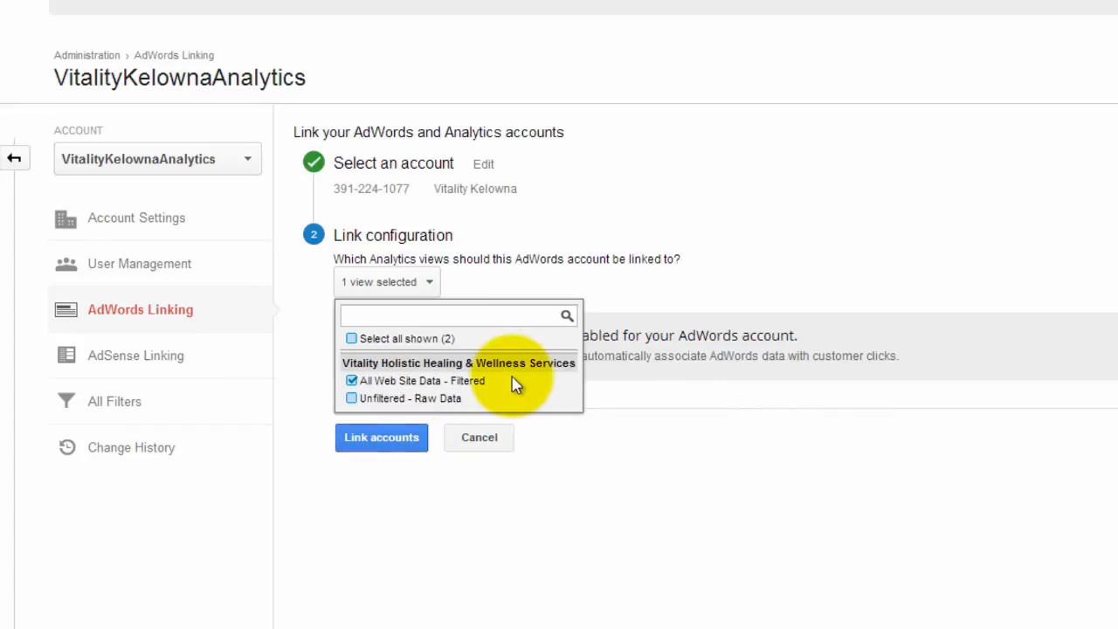
click(401, 444)
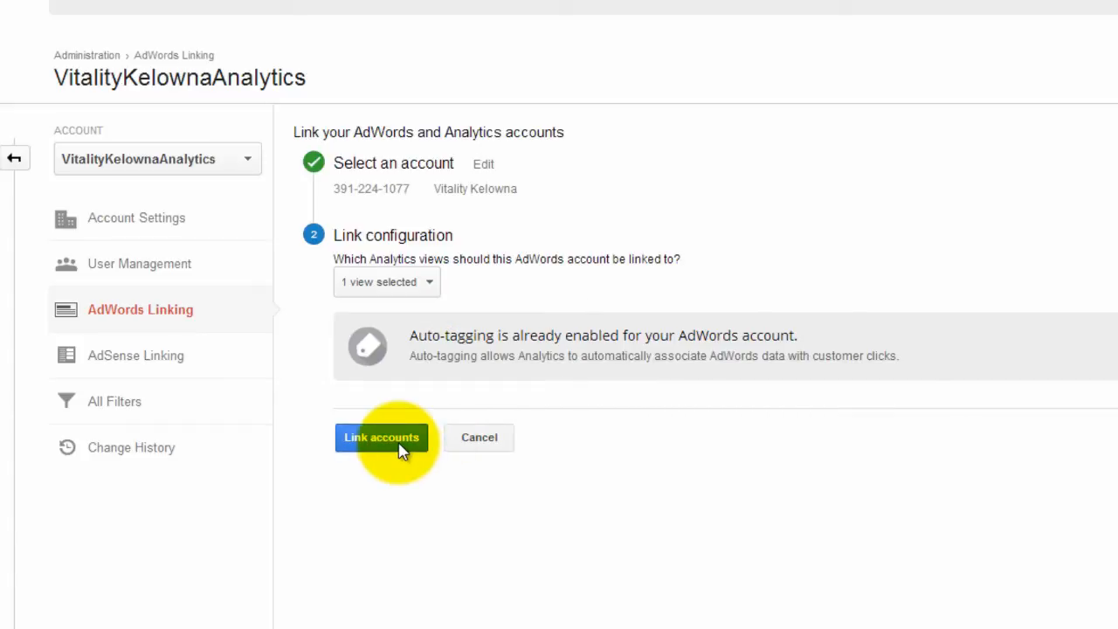
click(400, 444)
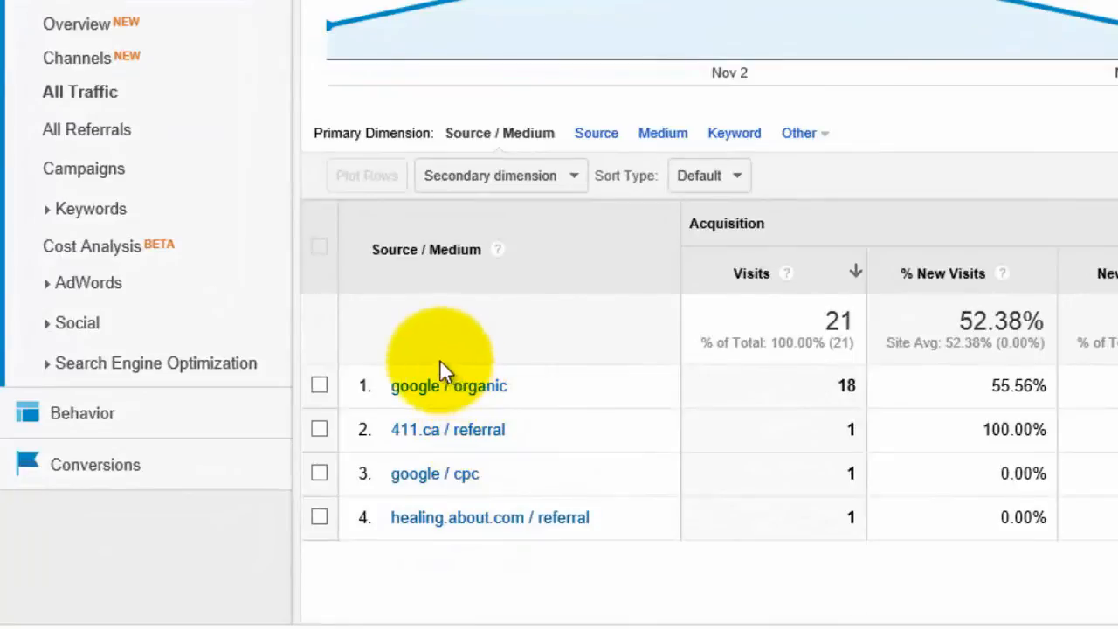
Drill into the google / cpc row so the report shows its single visit.
click(422, 473)
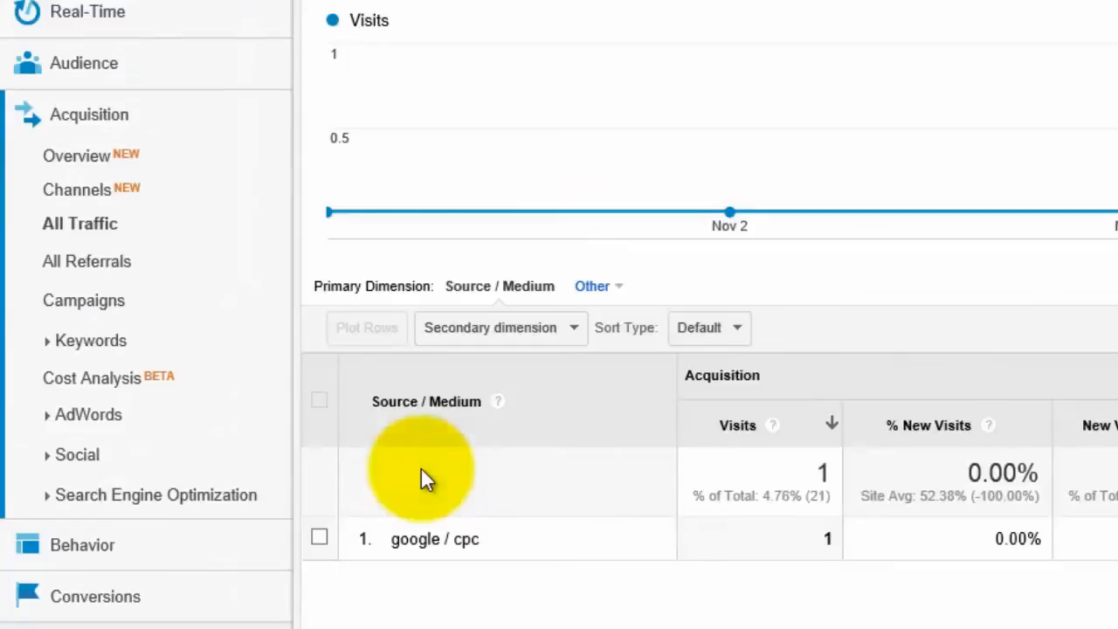